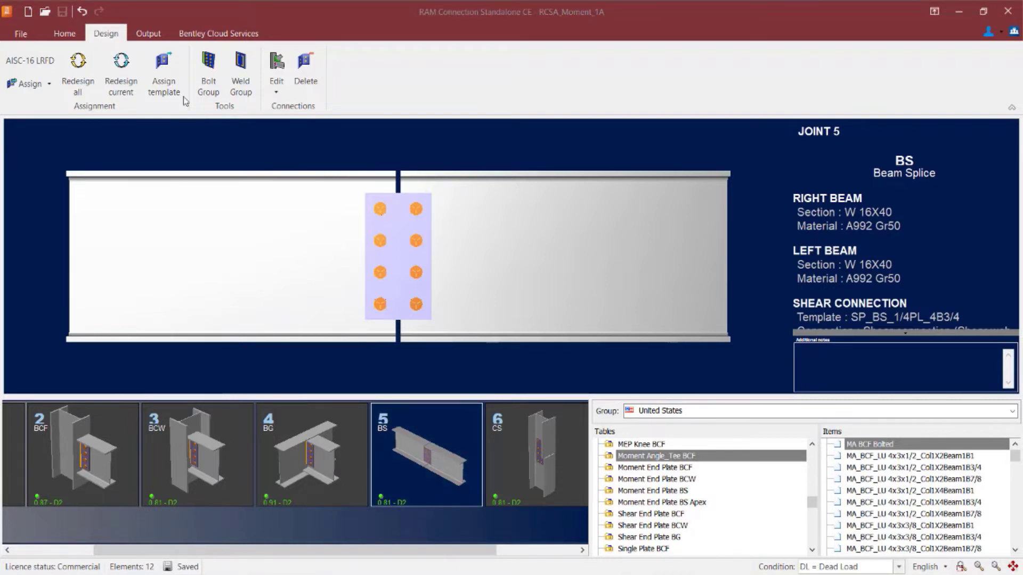
Step: Assign the Basic BS FP Bolted connection (FP_BS_1/2PL_3B3/4) to joint 5 and dismiss the confirmation
click(32, 86)
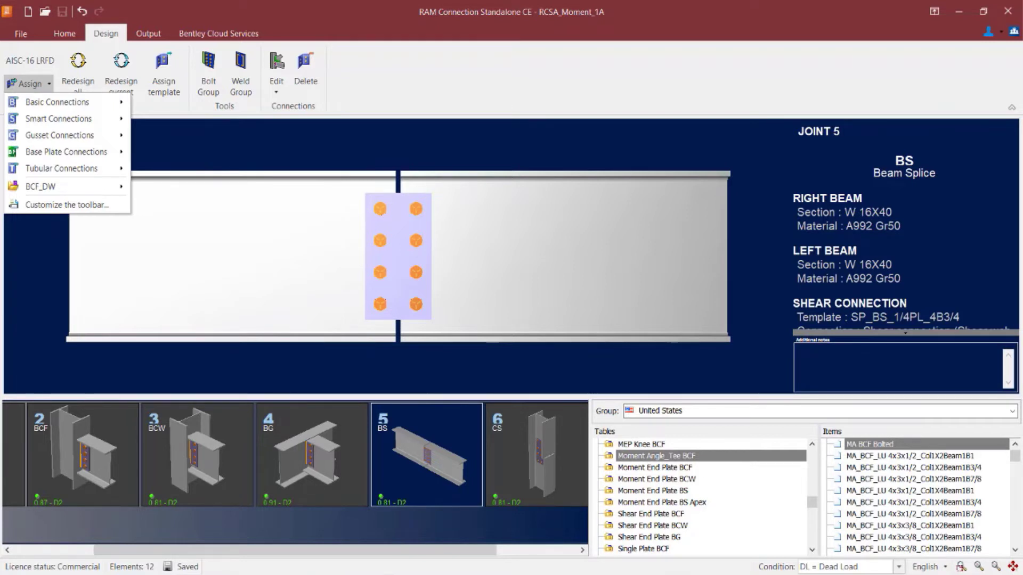
mouse_move(52, 109)
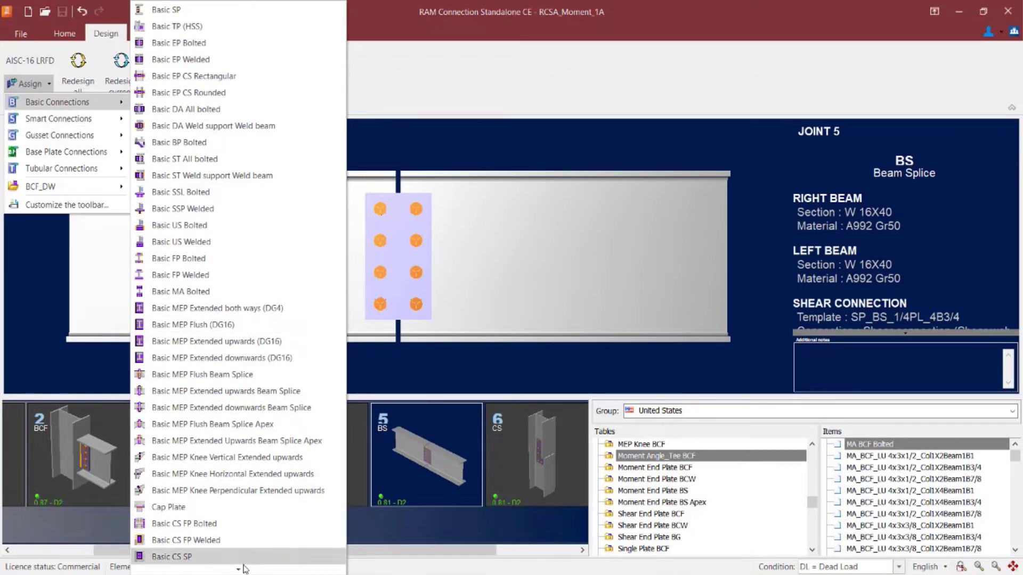
mouse_move(238, 569)
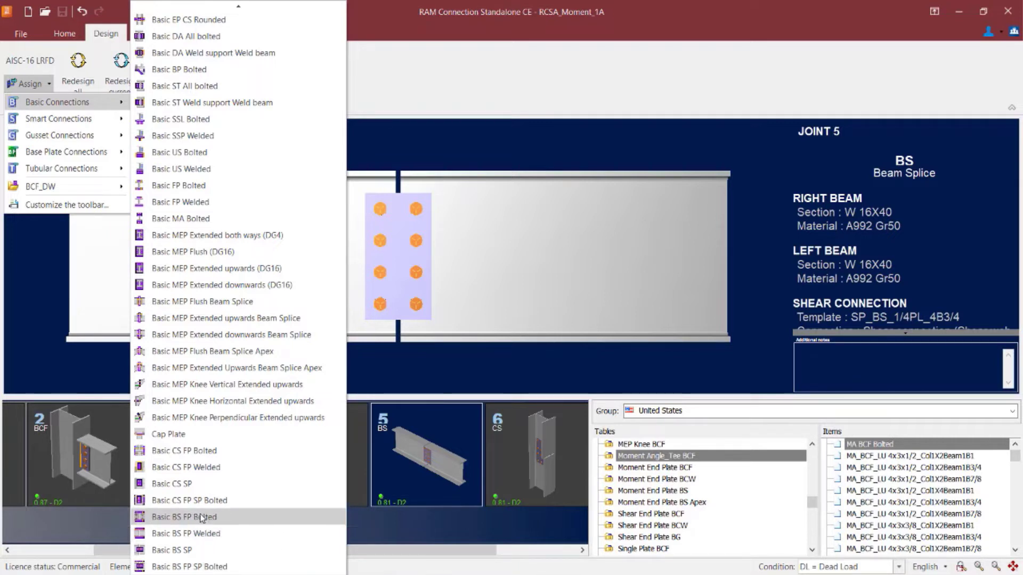
click(202, 517)
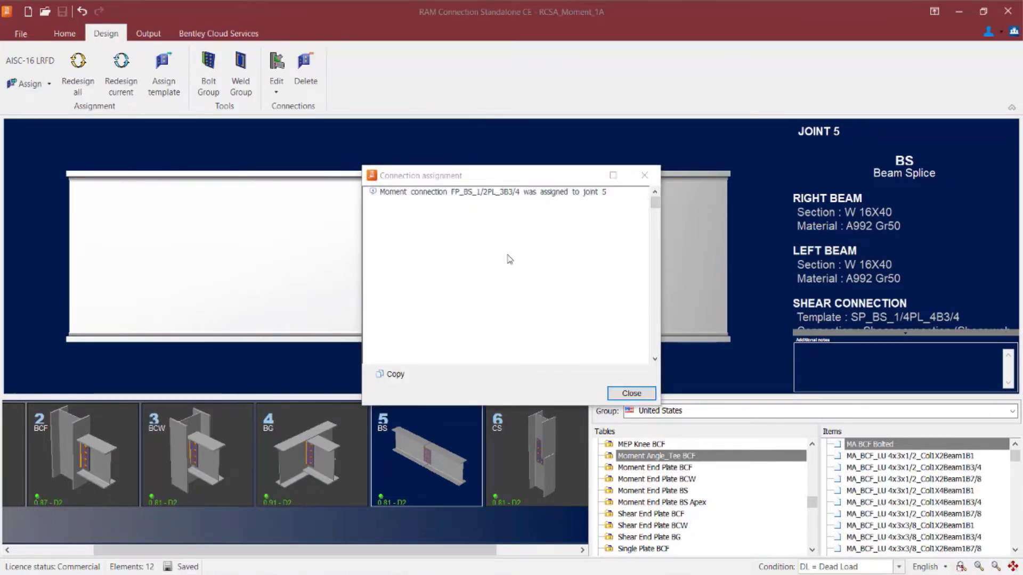
click(622, 393)
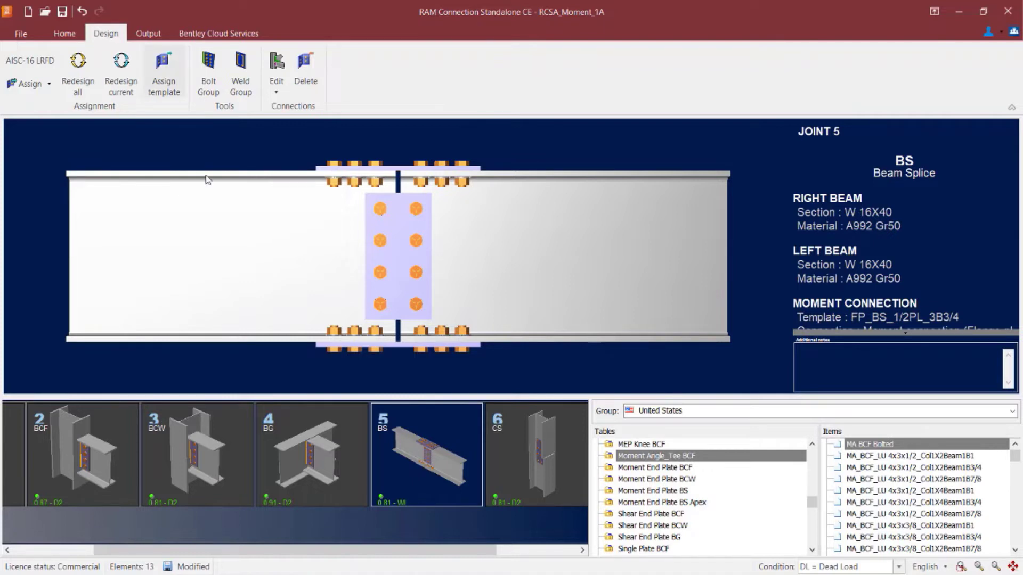
Step: Open joint 5's moment connection and switch its flange plates to Welded, then back to Bolted
click(279, 91)
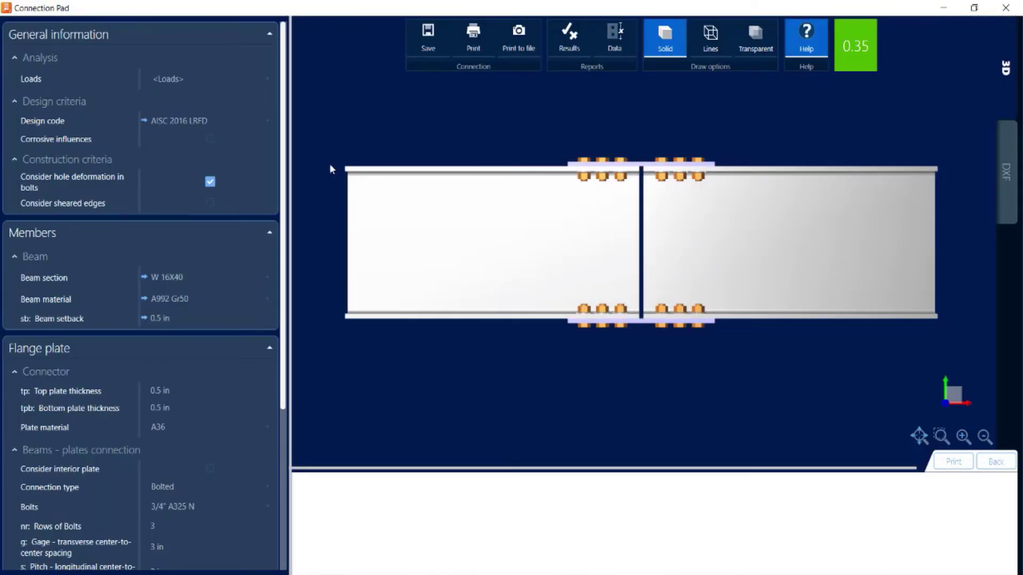
drag(286, 151, 297, 347)
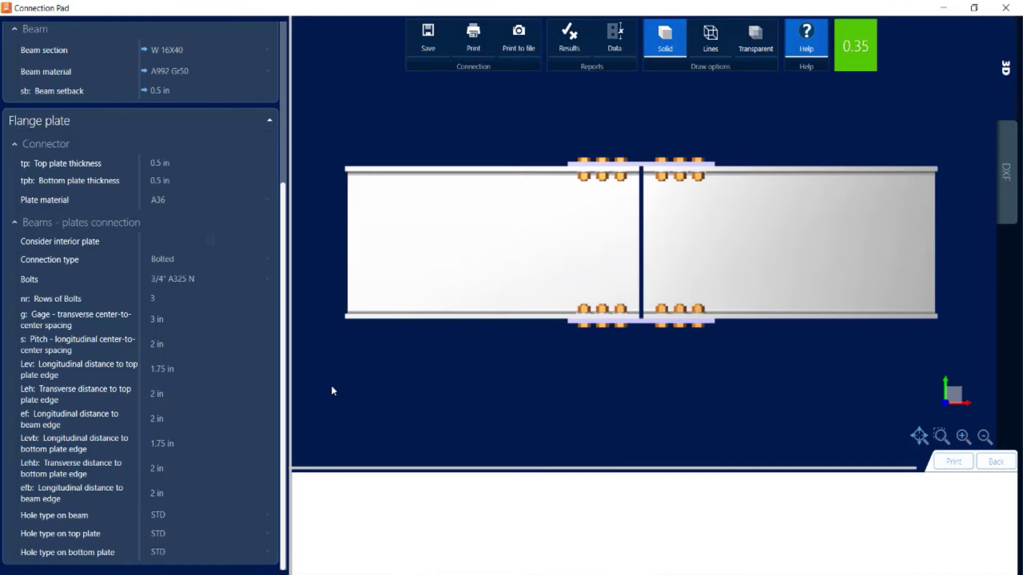
click(173, 260)
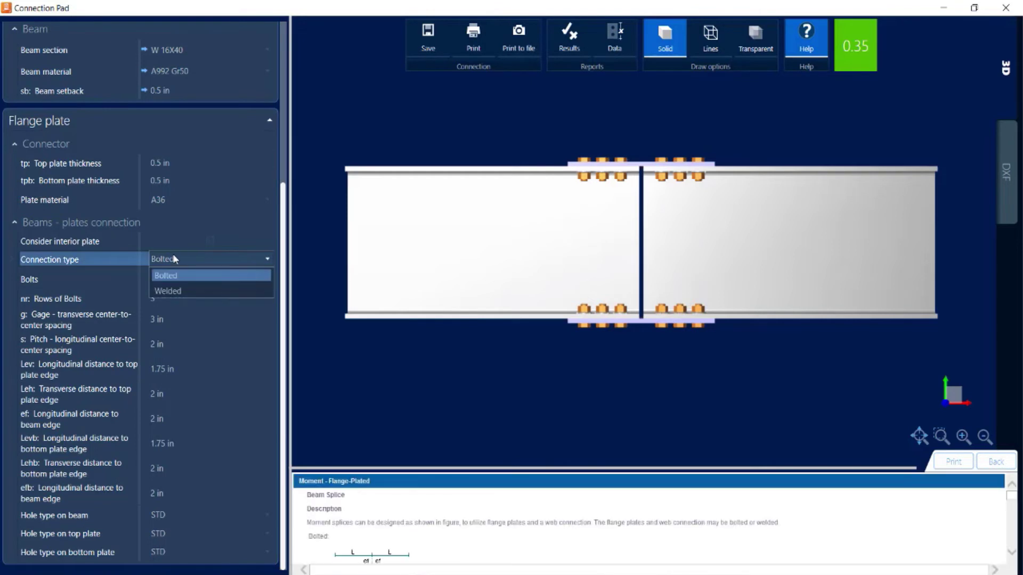
click(176, 292)
click(188, 419)
click(189, 436)
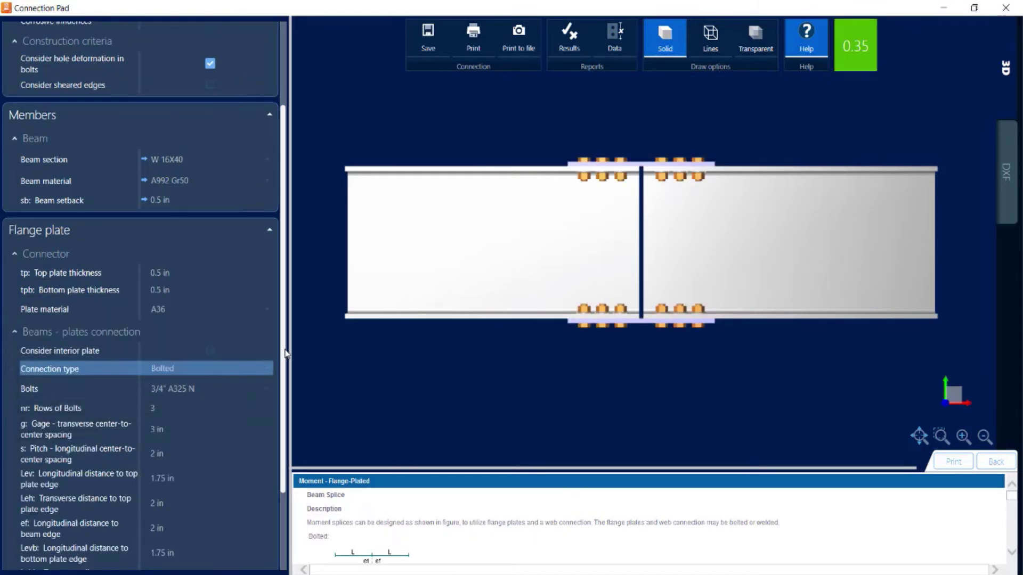
drag(285, 354, 293, 451)
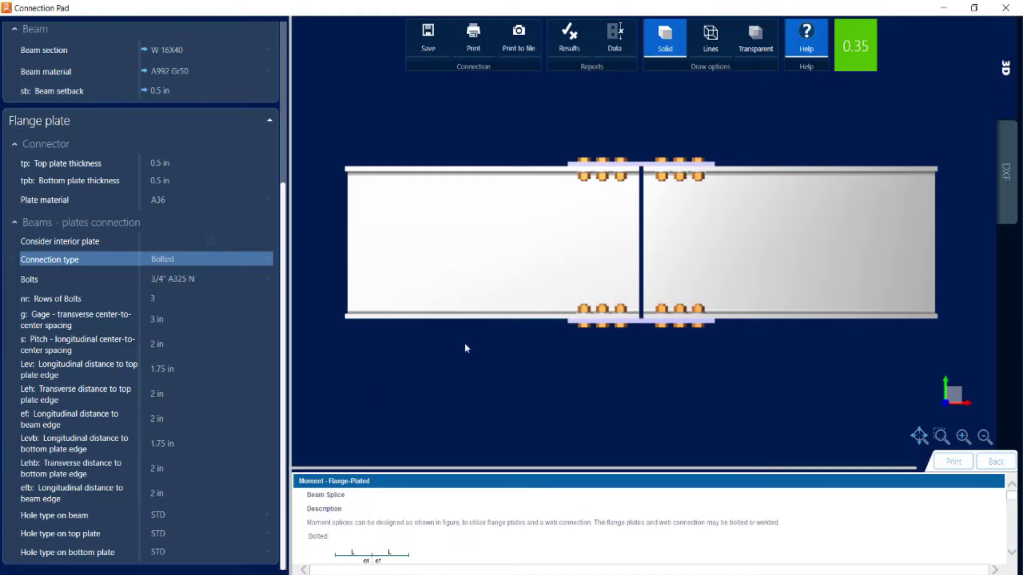
click(568, 38)
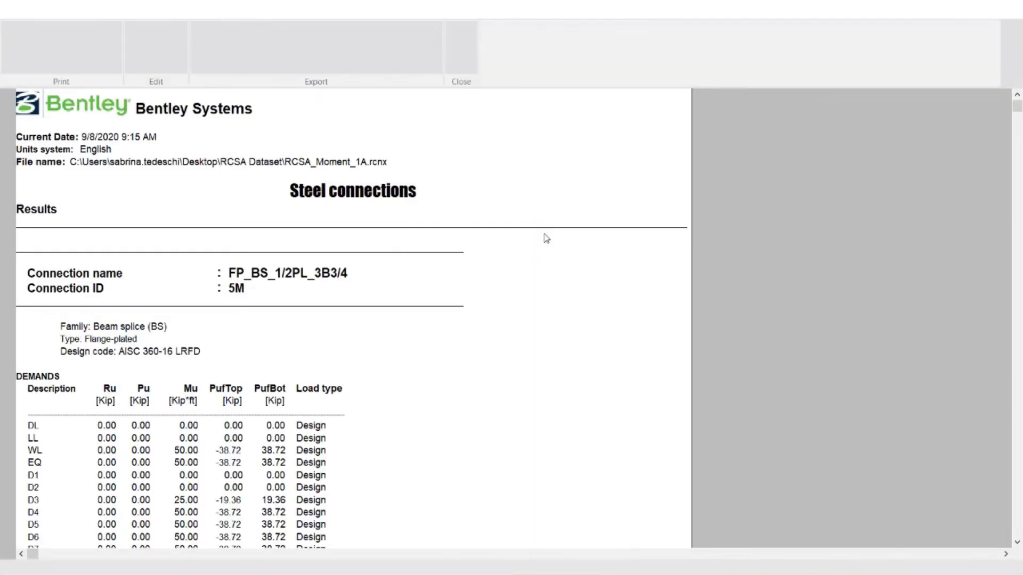
scroll(543, 252, down, 6)
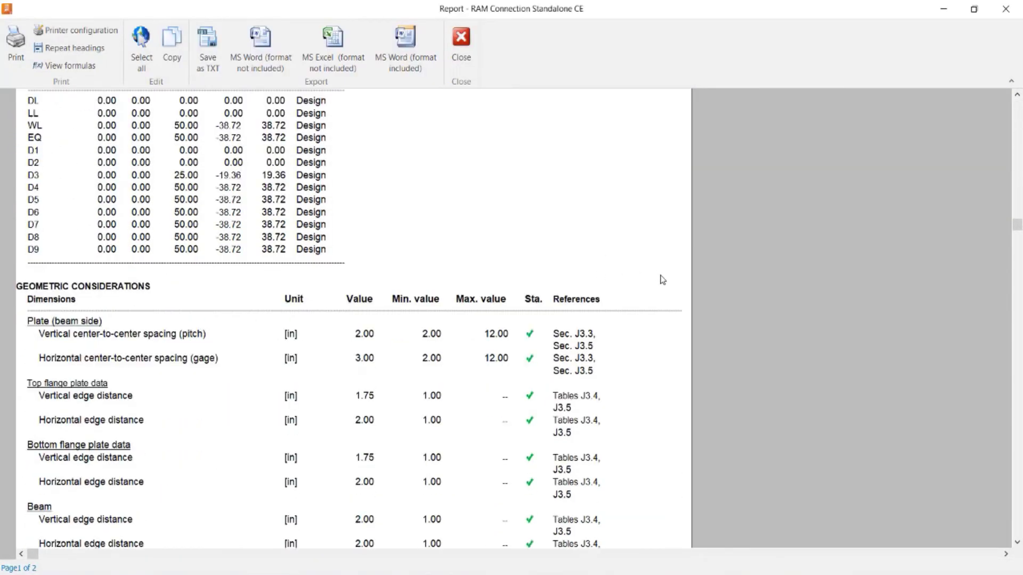
scroll(664, 281, down, 2)
scroll(667, 295, down, 1)
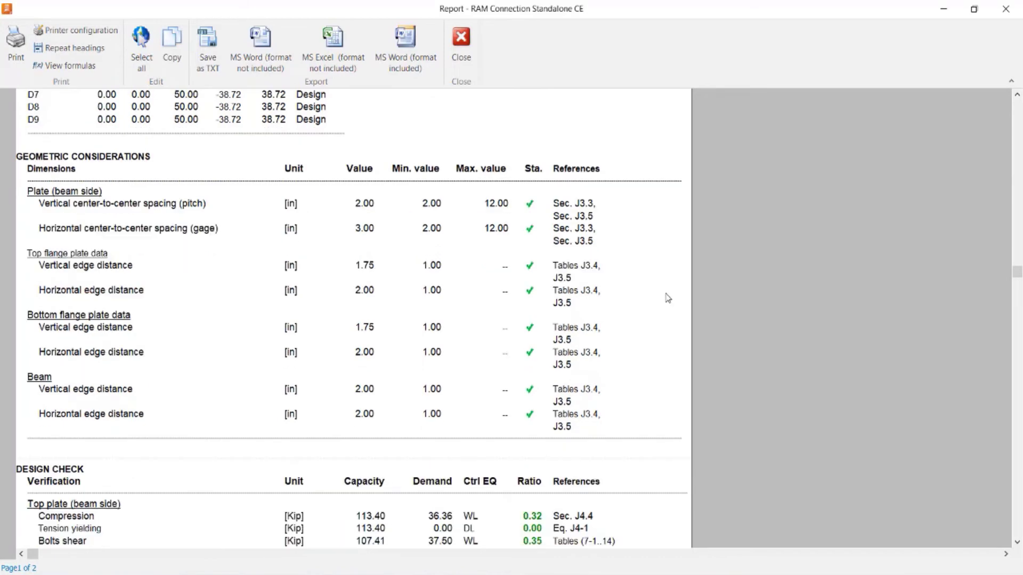
scroll(668, 298, down, 1)
scroll(663, 302, down, 4)
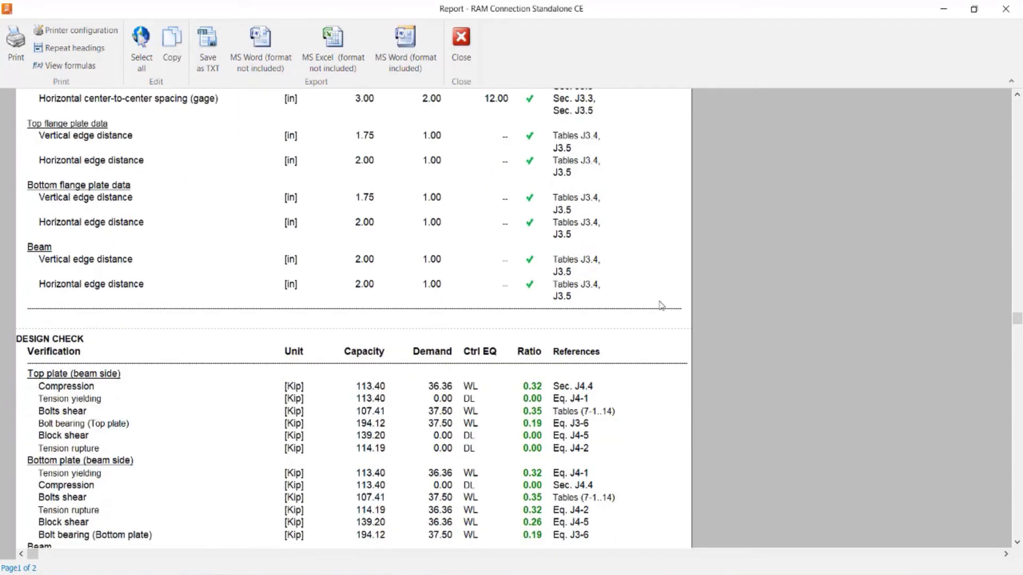
scroll(661, 305, down, 1)
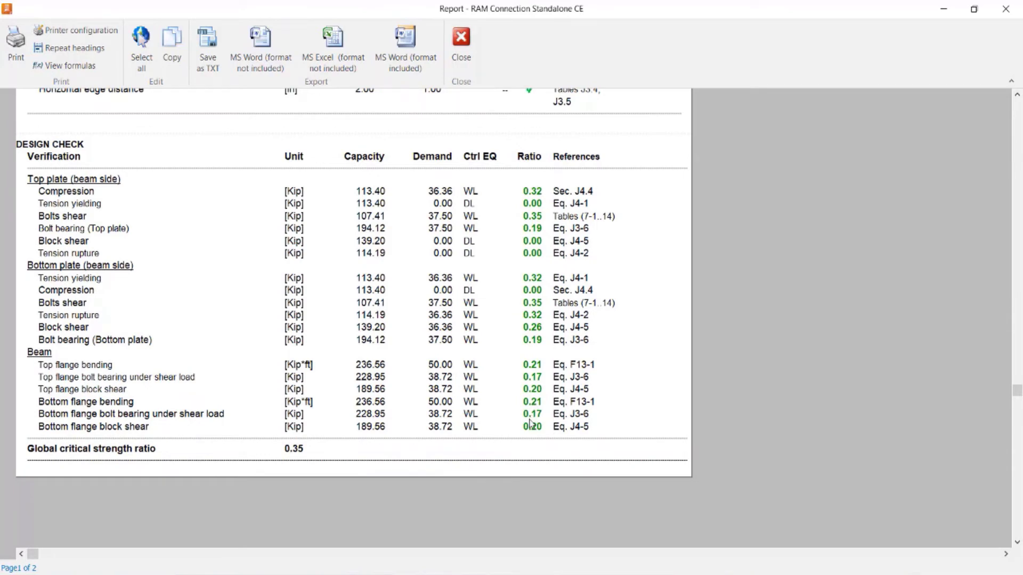
click(52, 66)
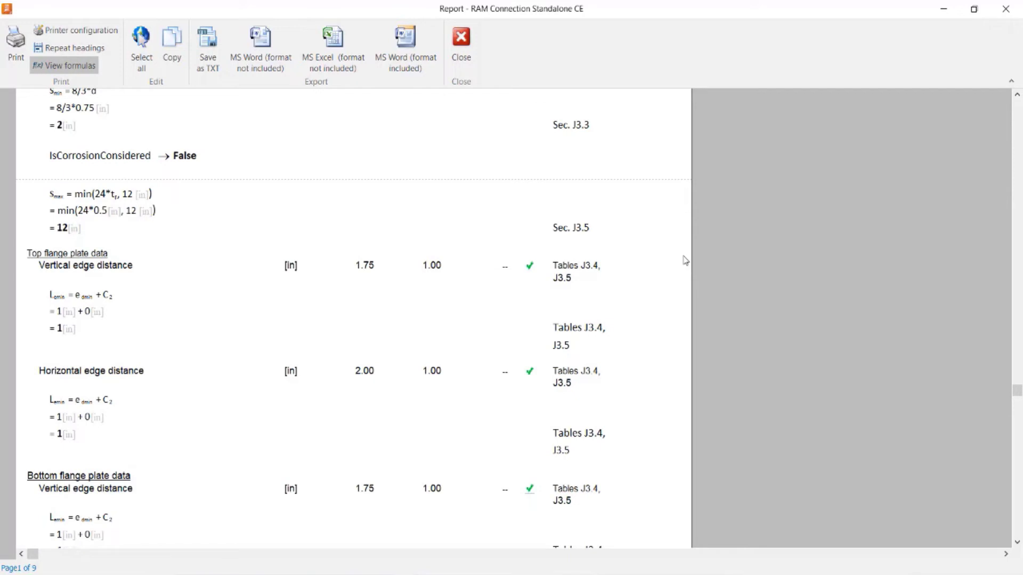
Step: View the splice's DXF drawings, then close the connection editor without saving changes
click(459, 53)
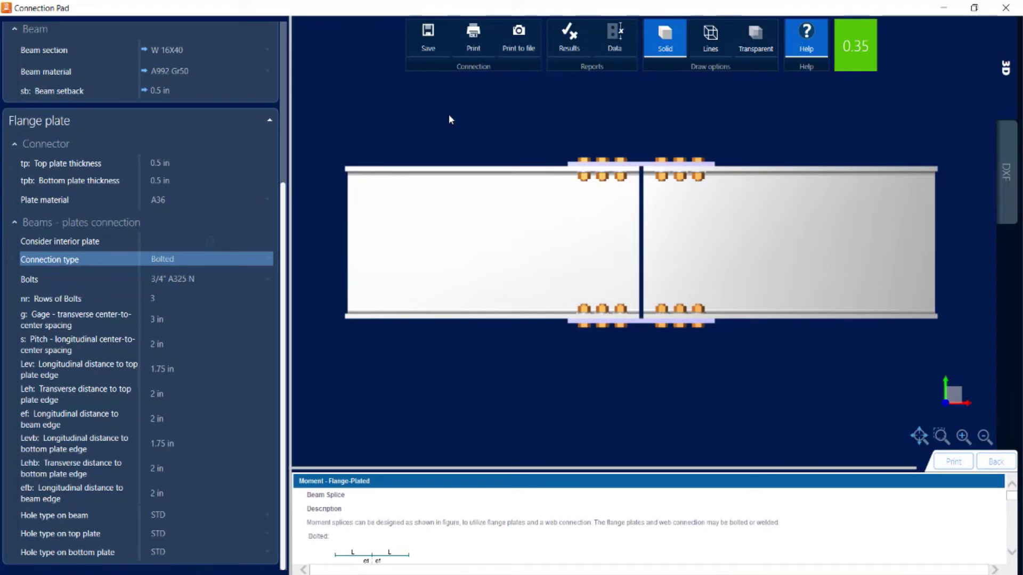
click(1007, 189)
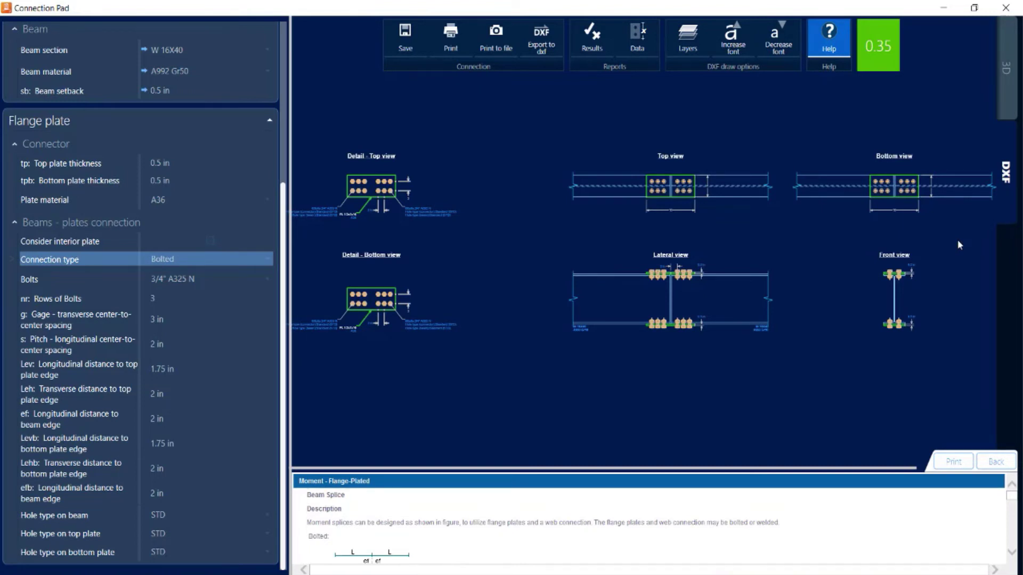
click(1005, 7)
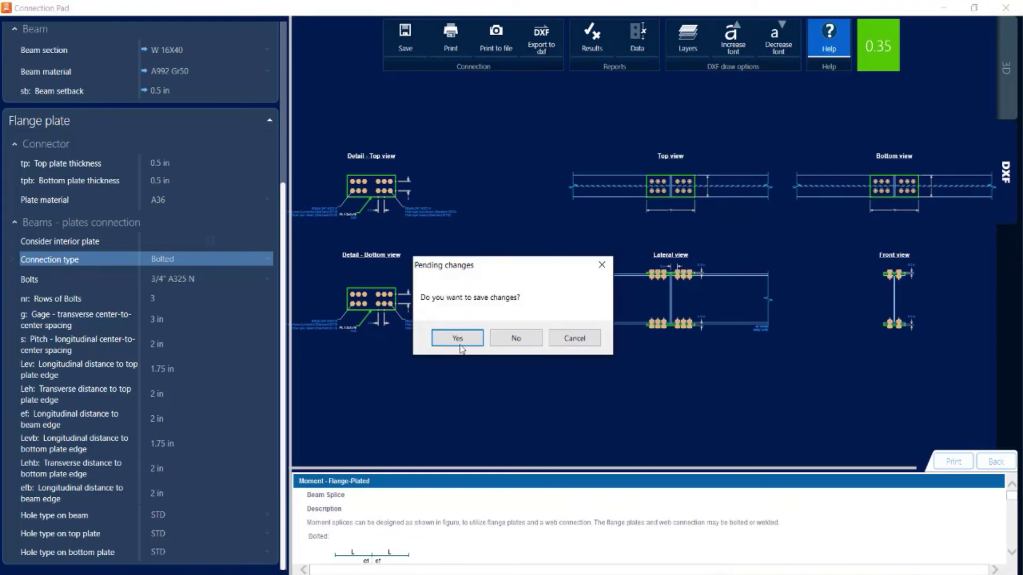
click(516, 338)
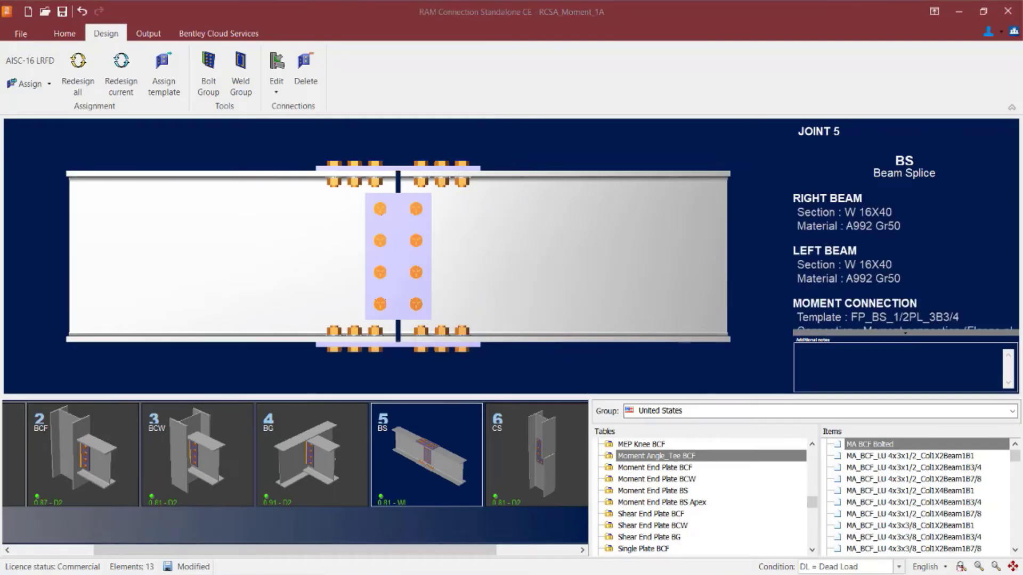
Step: Display joint 6, the W 14X68/W 12X65 column splice, and list the Basic Connections types
click(513, 461)
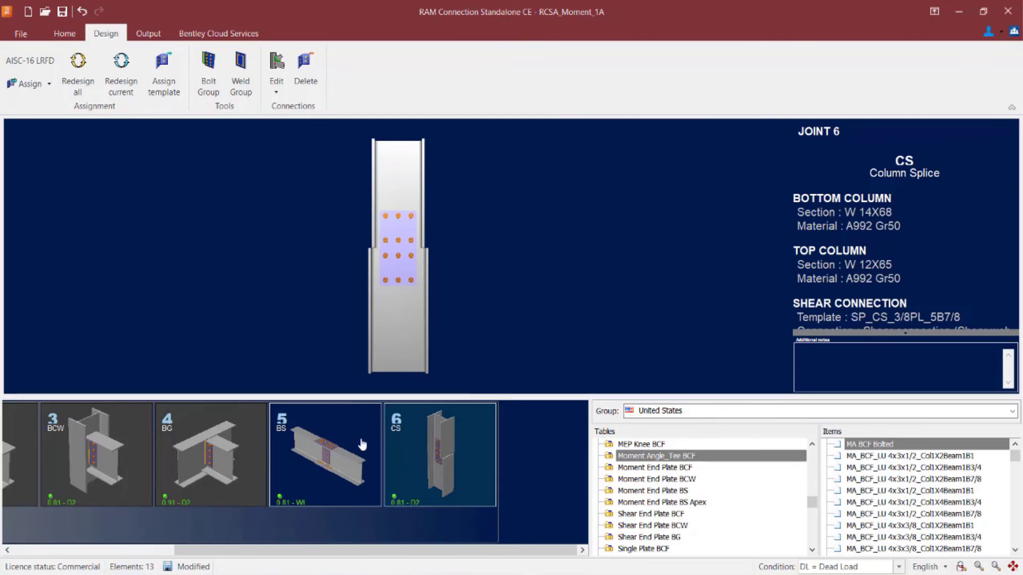
click(23, 87)
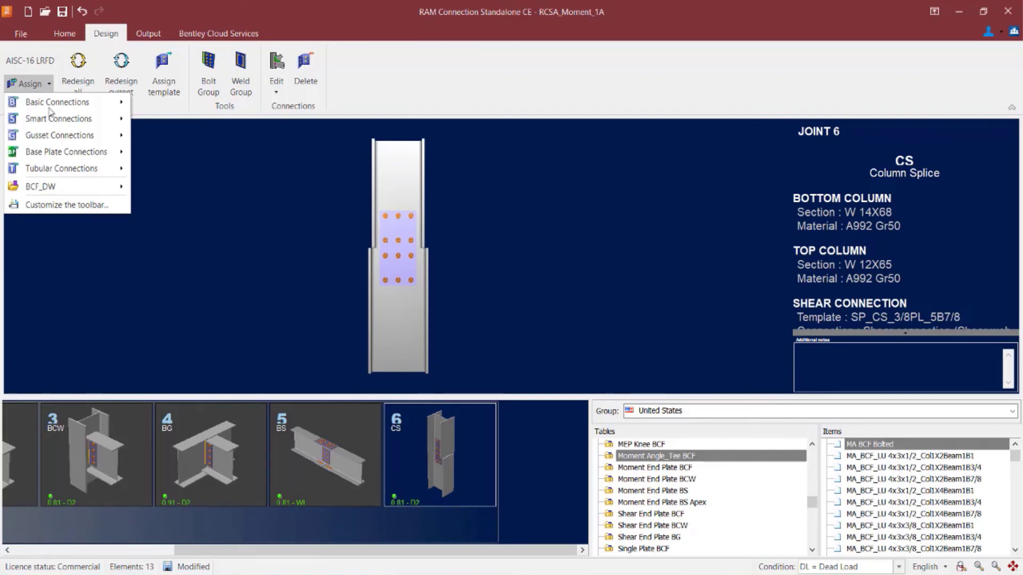
mouse_move(56, 109)
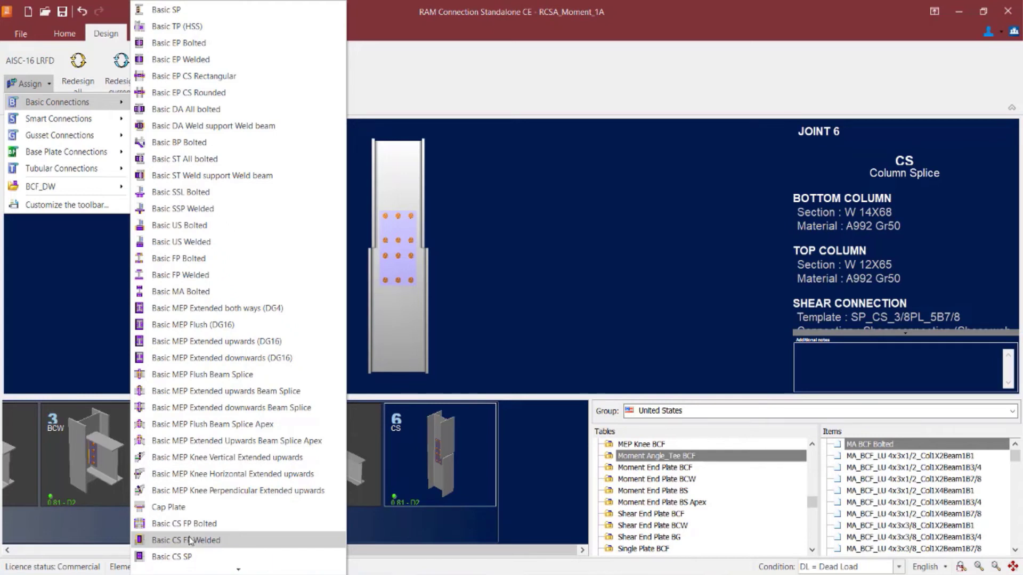
Step: Assign Basic CS FP Welded (FP_CS_5/16PL_14in_E70XX) to joint 6 and dismiss the assignment report
click(190, 540)
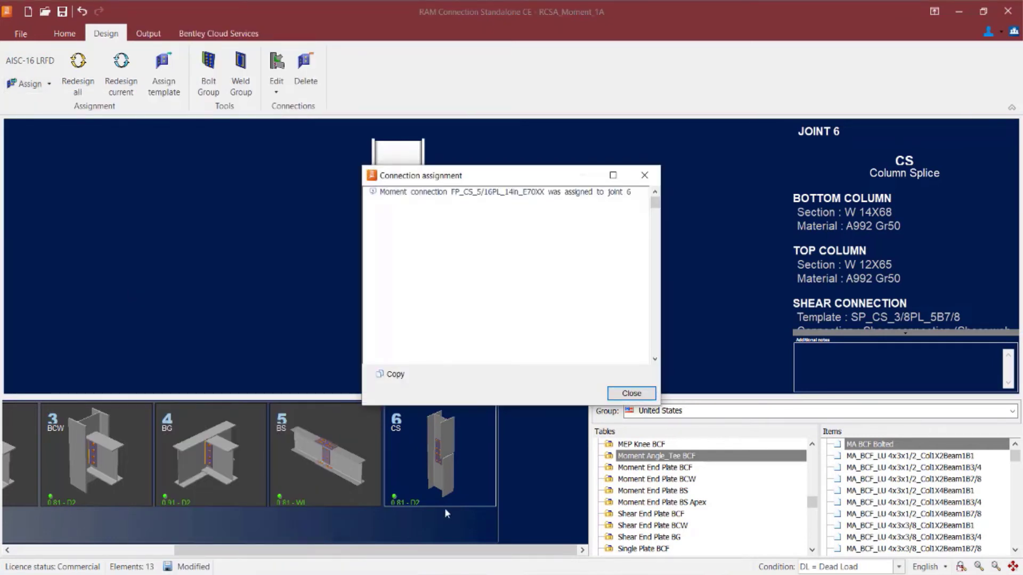
click(630, 395)
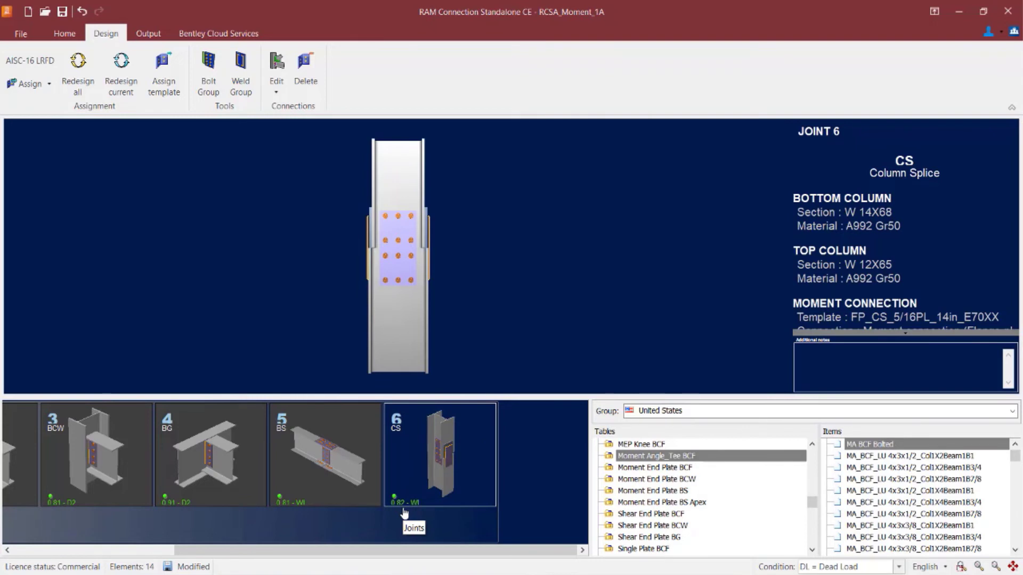
click(276, 92)
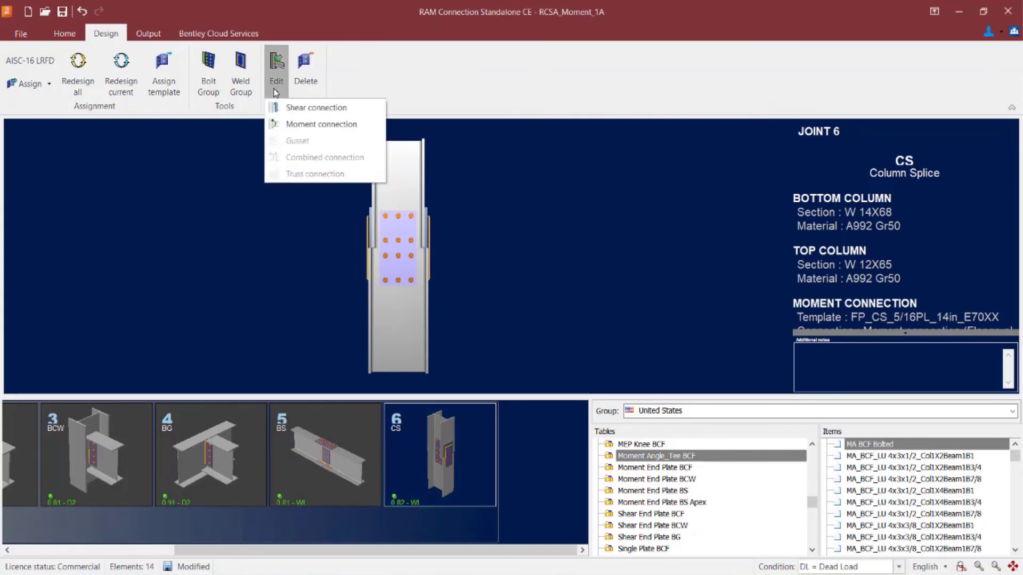
Step: Open joint 6's moment connection, keep the bottom column side Welded, and close the editor
click(301, 125)
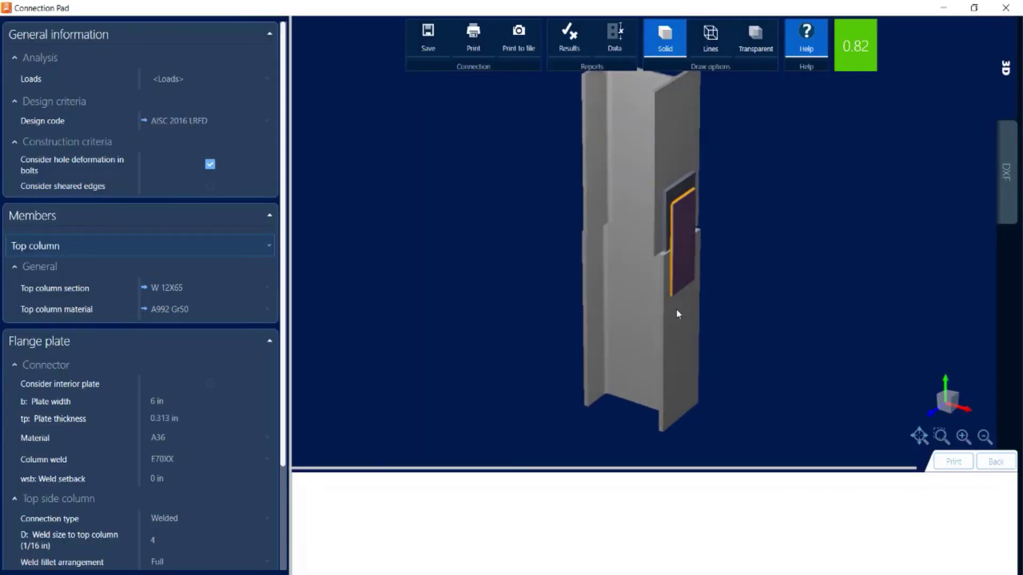
drag(284, 318, 319, 447)
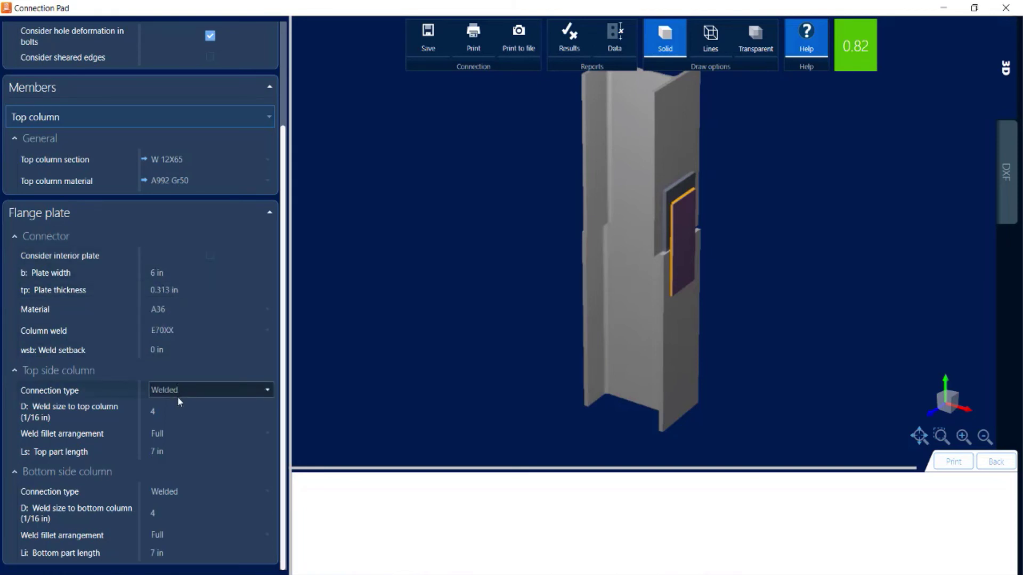
click(167, 491)
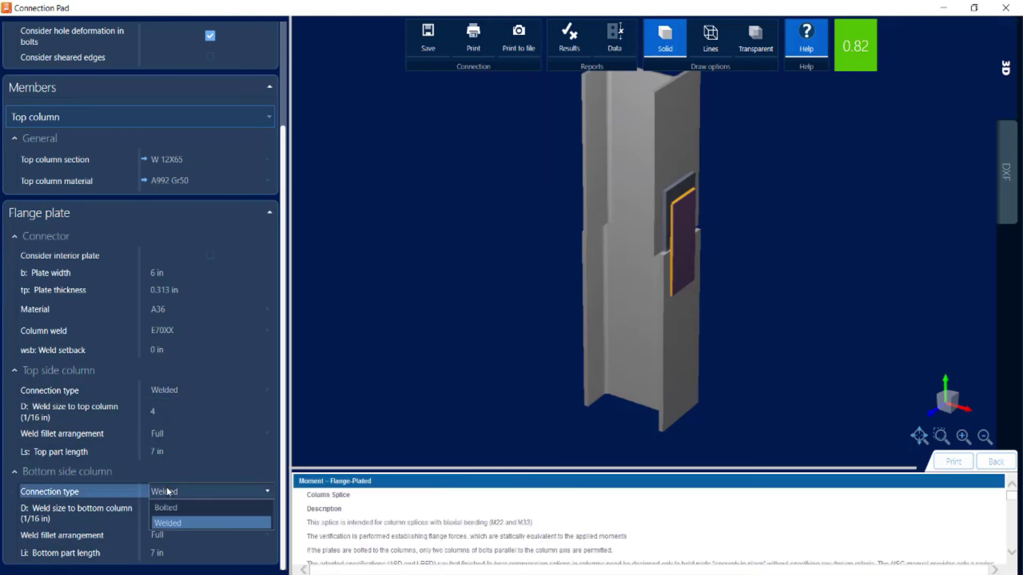
click(168, 522)
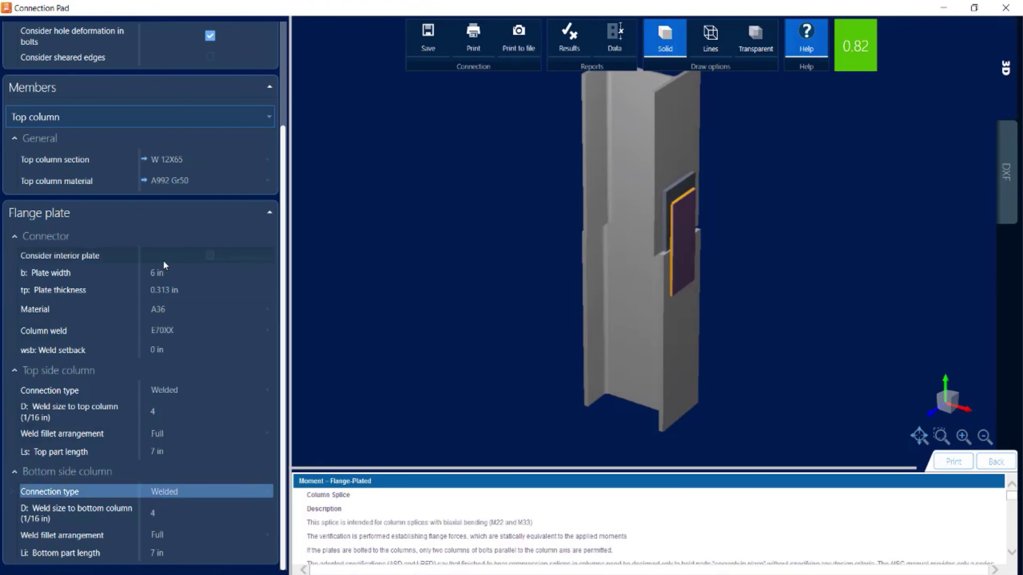
click(189, 255)
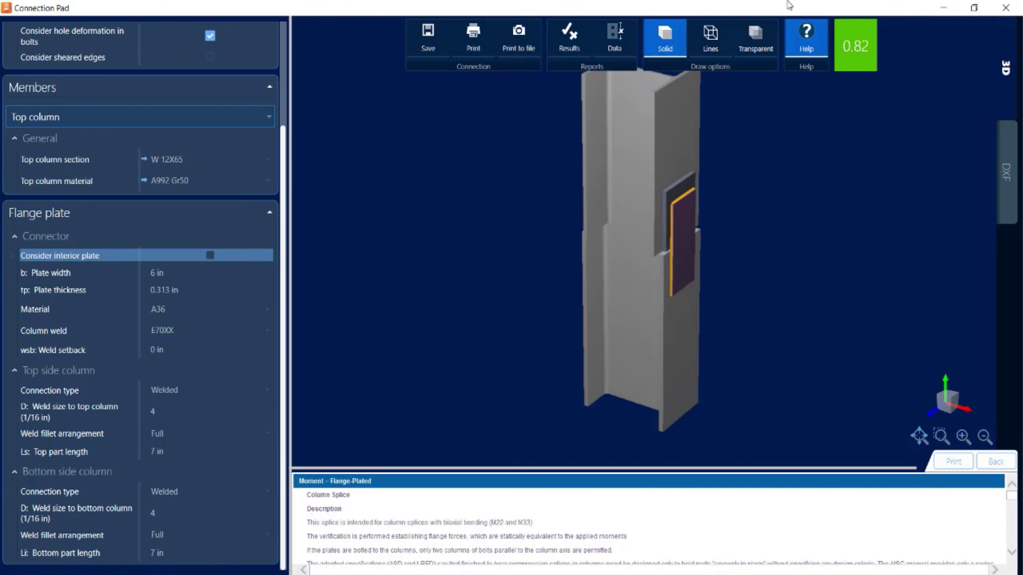
click(1005, 8)
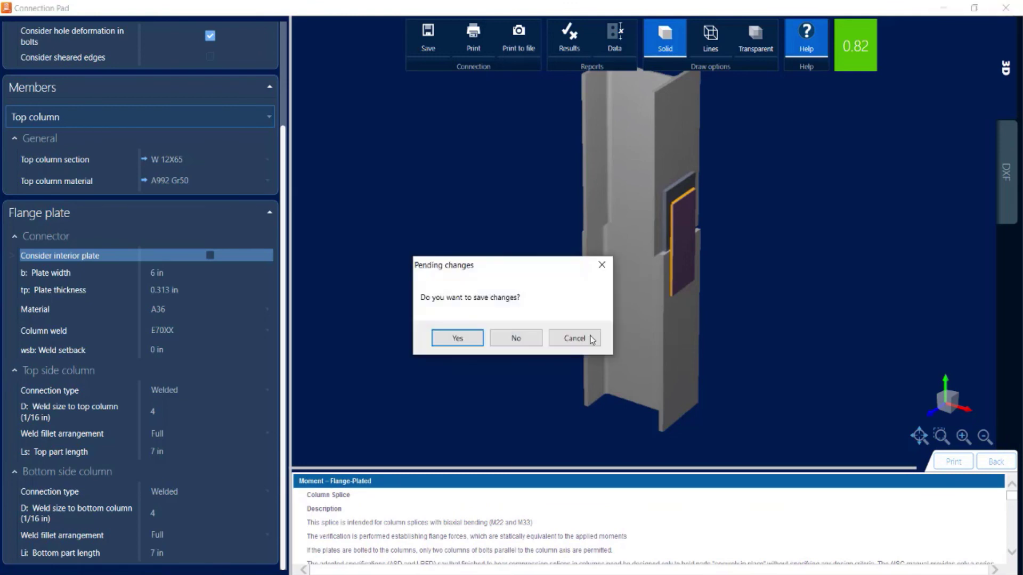
Step: Answer No to the pending-changes prompt to discard the edits
click(515, 338)
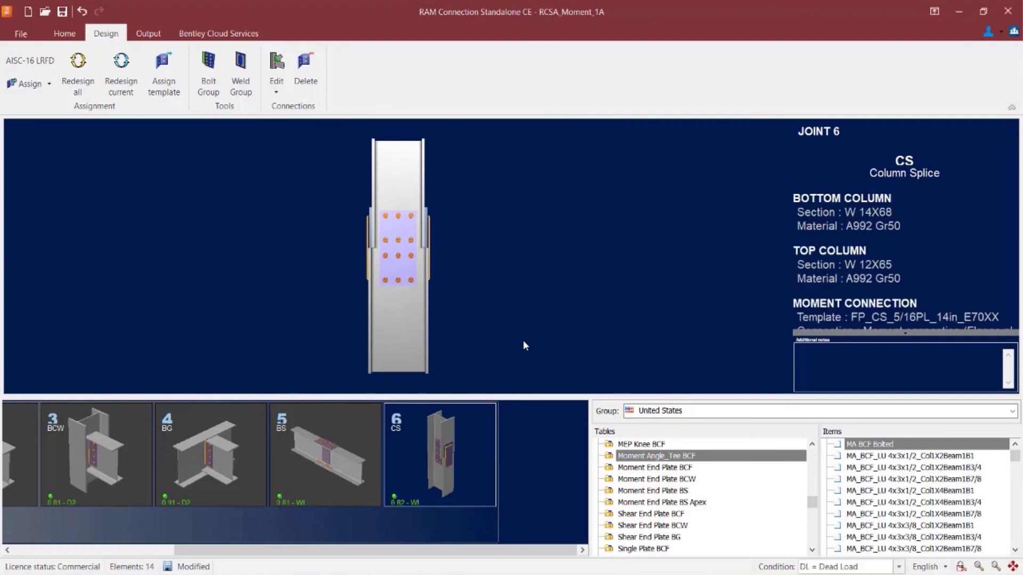